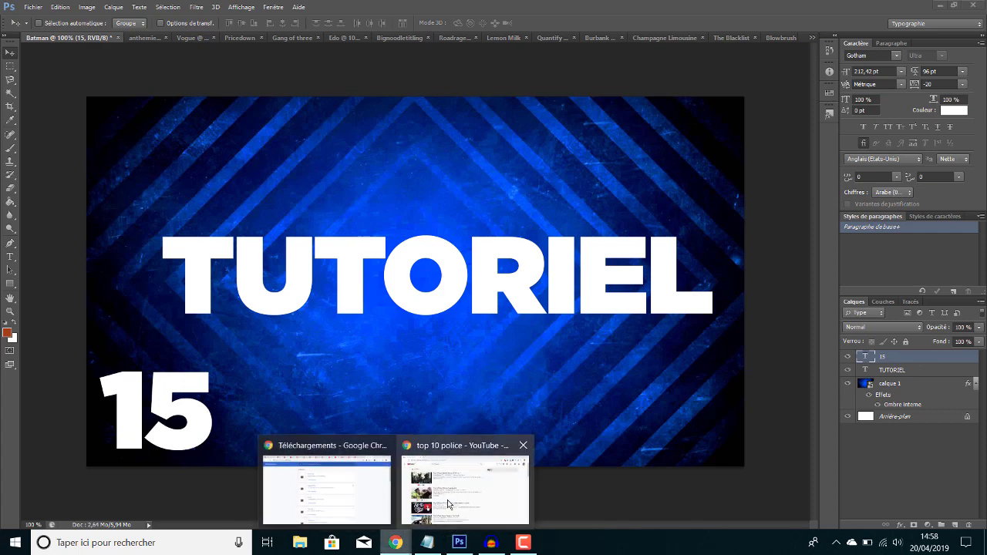
After a brief look at YouTube results, view the Mont 14, anthemie 13, Vogue 12 and Pricedown 11 versions
{"action": "left_click", "coordinate": [447, 500]}
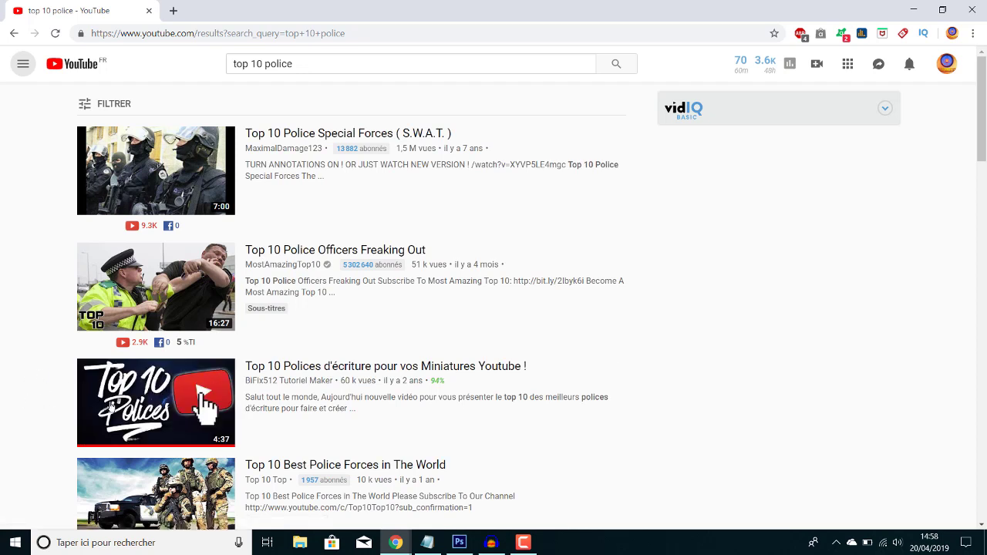
{"action": "left_click", "coordinate": [457, 543]}
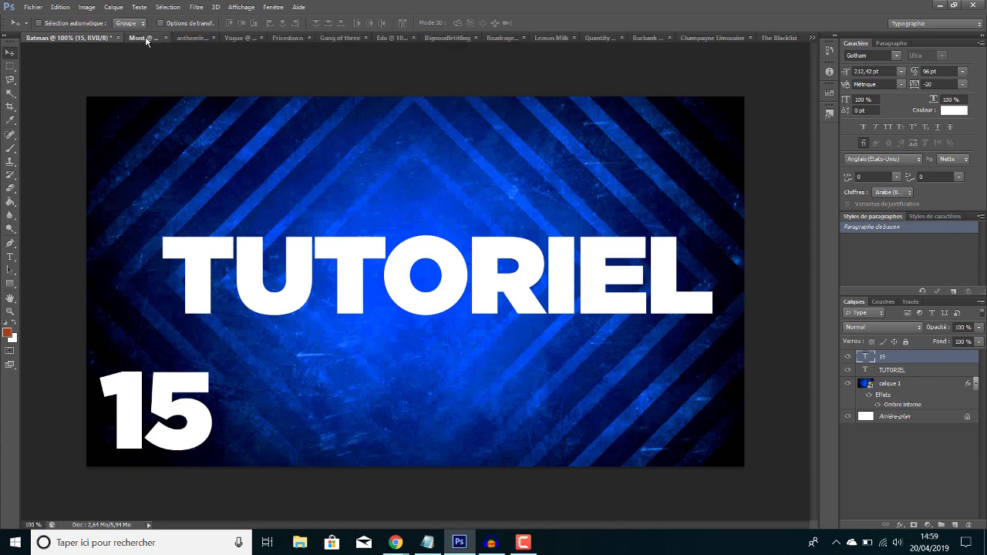
{"action": "left_click", "coordinate": [145, 36]}
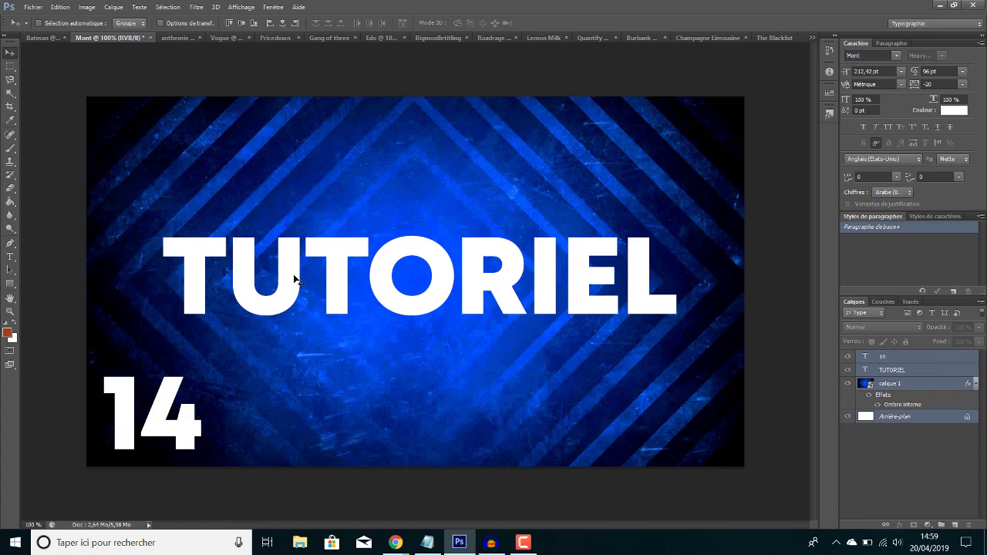
{"action": "left_click", "coordinate": [169, 39]}
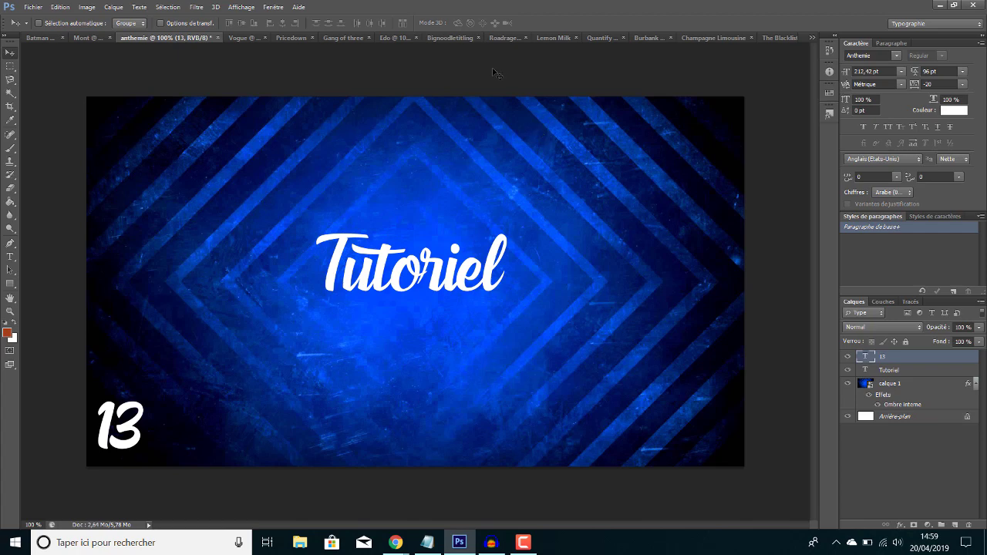
{"action": "left_click", "coordinate": [242, 39]}
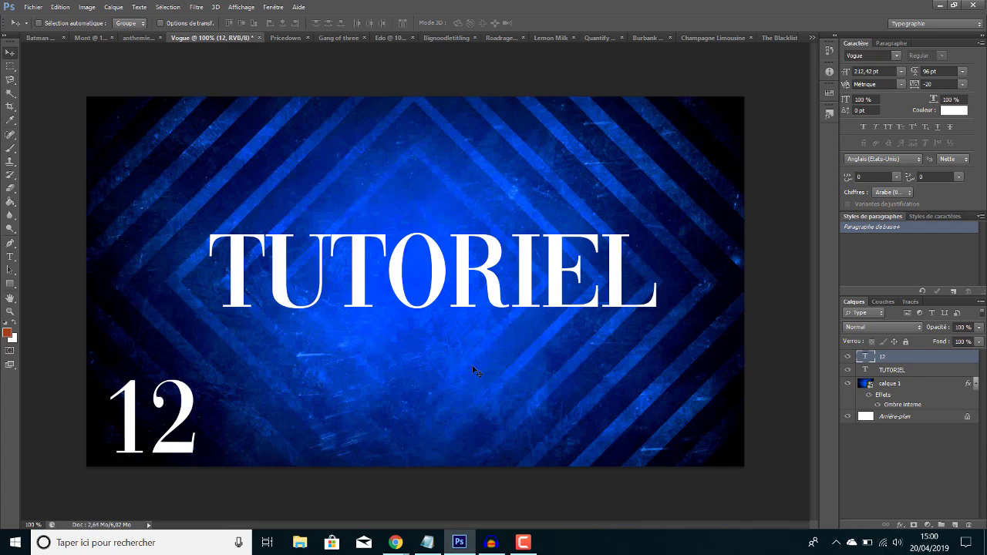
{"action": "left_click", "coordinate": [284, 38]}
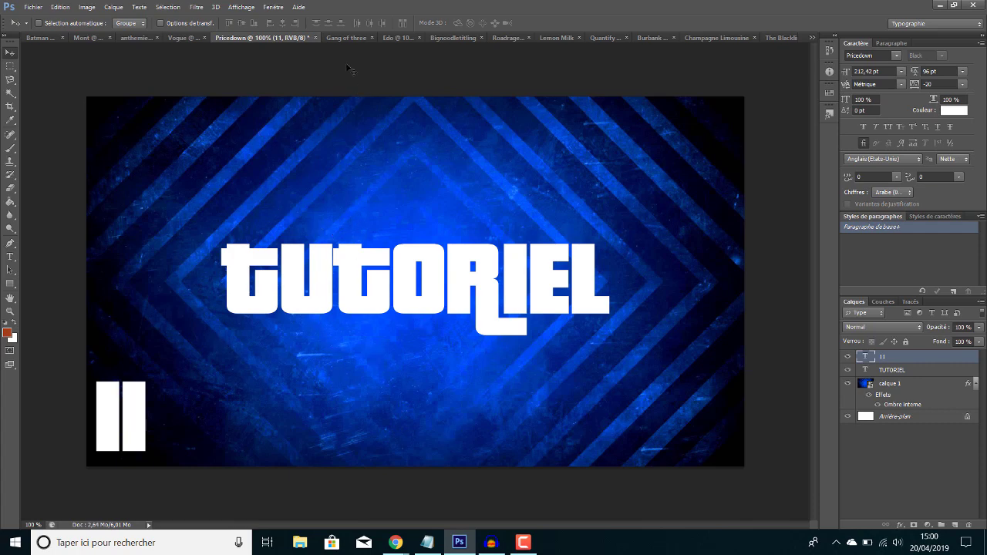
View the Gang of three 10, Edo 9, Bignoodletitling 8 and Roadrage 7 versions in turn
{"action": "left_click", "coordinate": [344, 38]}
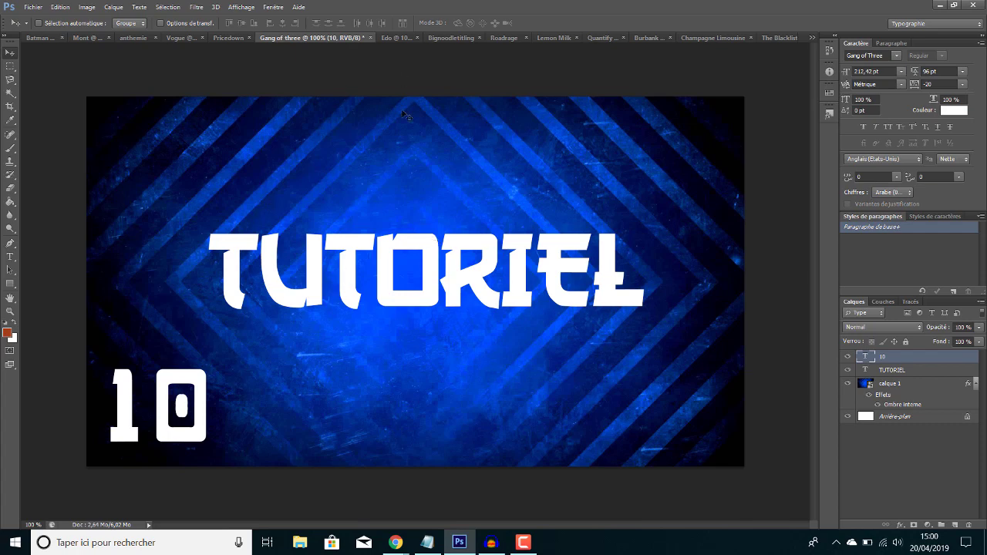
{"action": "left_click", "coordinate": [392, 37]}
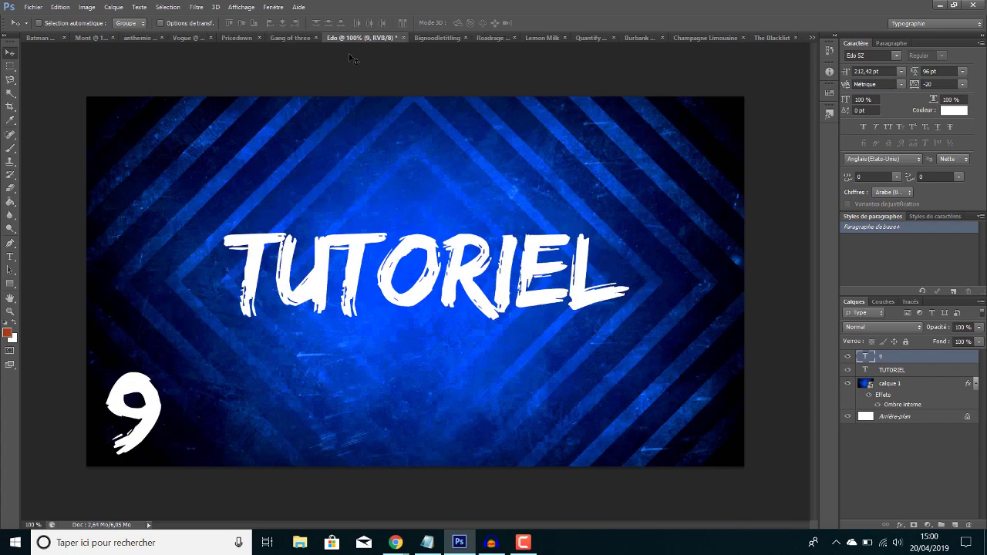
{"action": "left_click", "coordinate": [442, 38]}
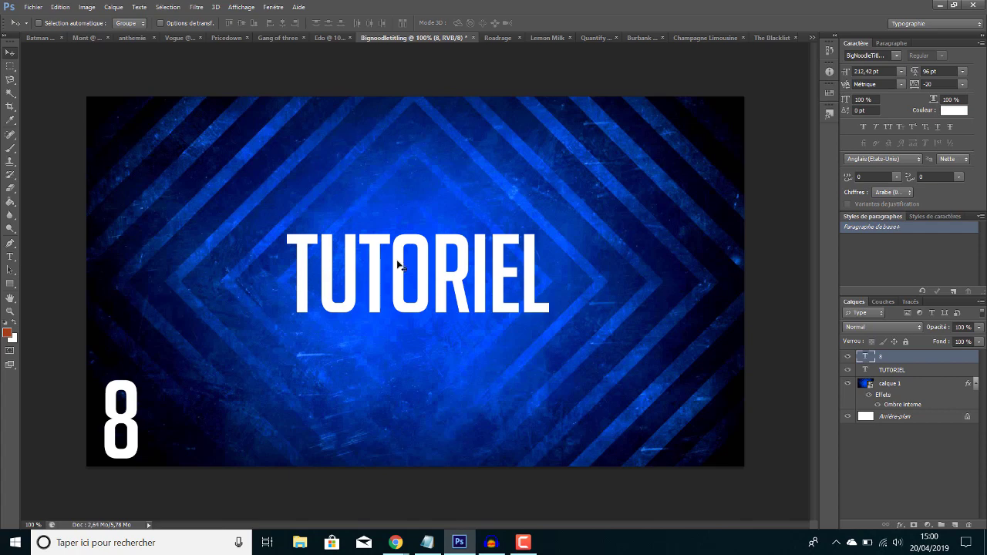
{"action": "left_click", "coordinate": [491, 37]}
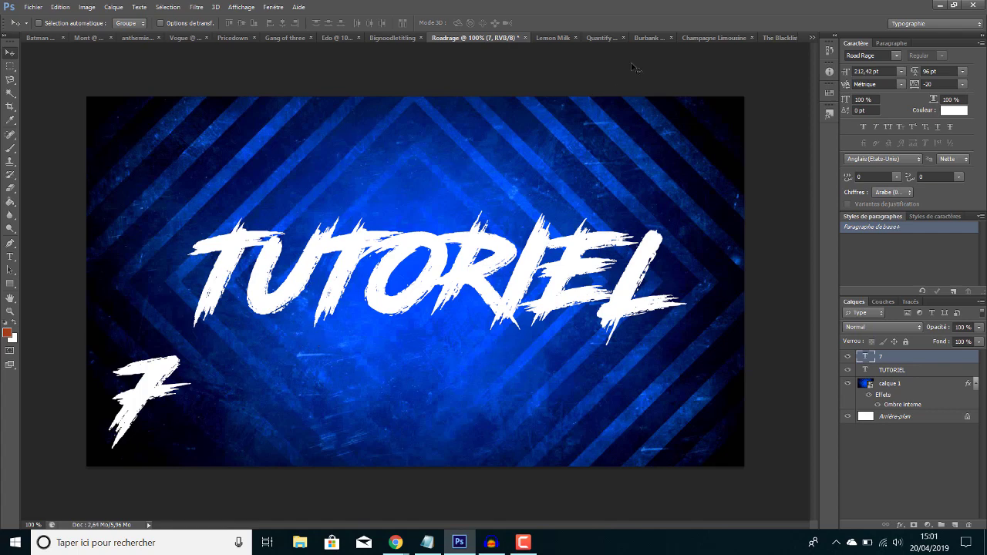
View the Lemon Milk 6, Quantify 5, Burbank 4 and Champagne Limousine 3 versions in turn
{"action": "left_click", "coordinate": [549, 37]}
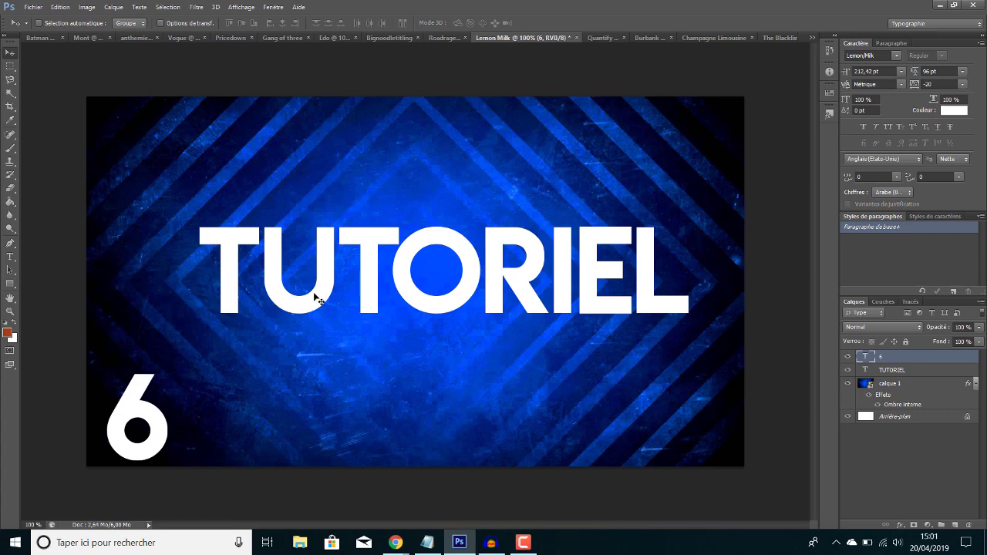
{"action": "left_click", "coordinate": [602, 37]}
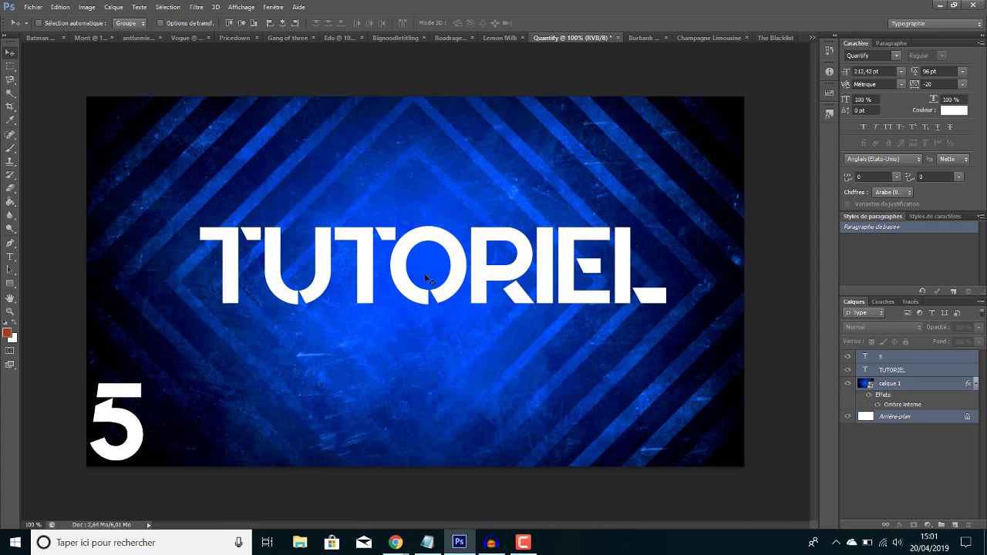
{"action": "left_click", "coordinate": [643, 37]}
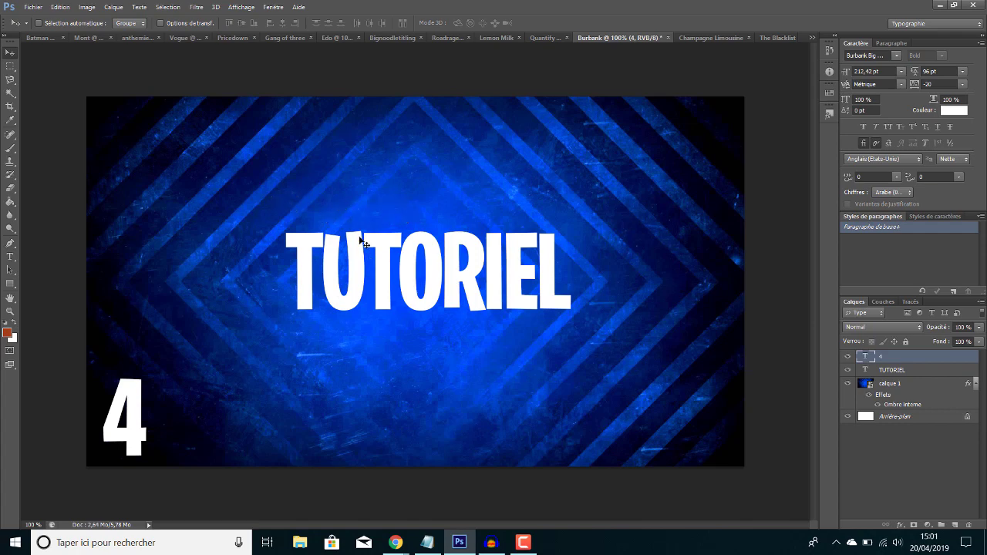
{"action": "left_click", "coordinate": [690, 38]}
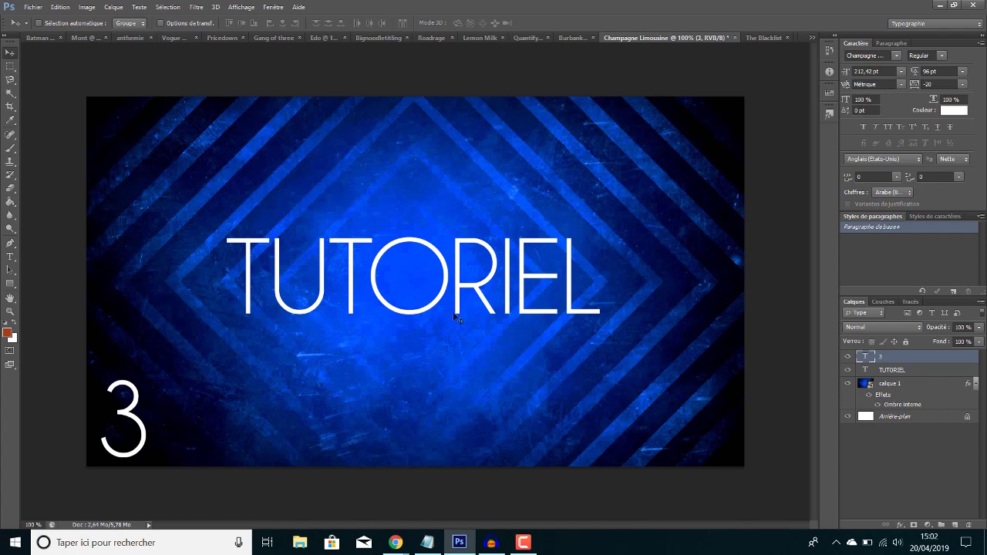
View The Blacklist 2 and Blowbrush 1 versions, then return to the Mont 14 document
{"action": "left_click", "coordinate": [755, 38]}
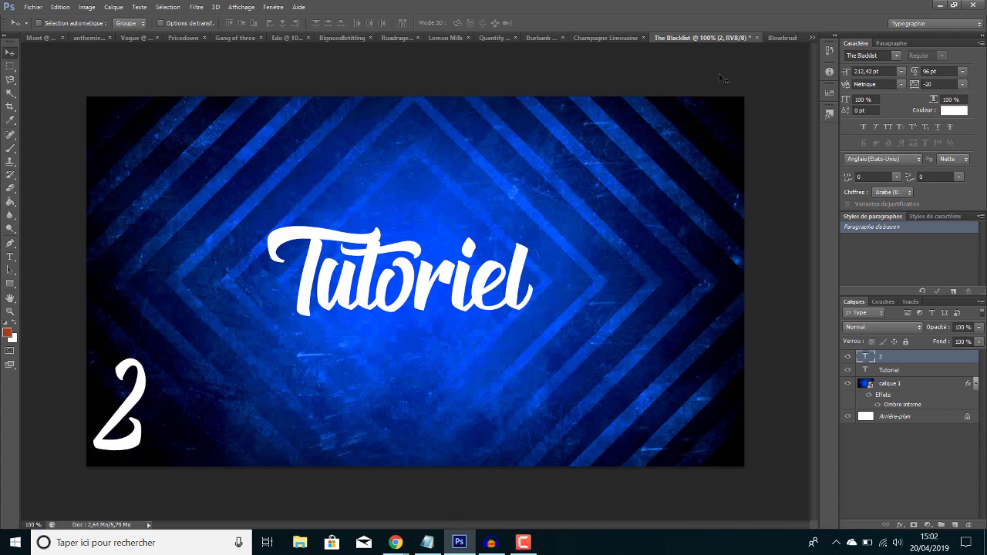
{"action": "left_click", "coordinate": [781, 39]}
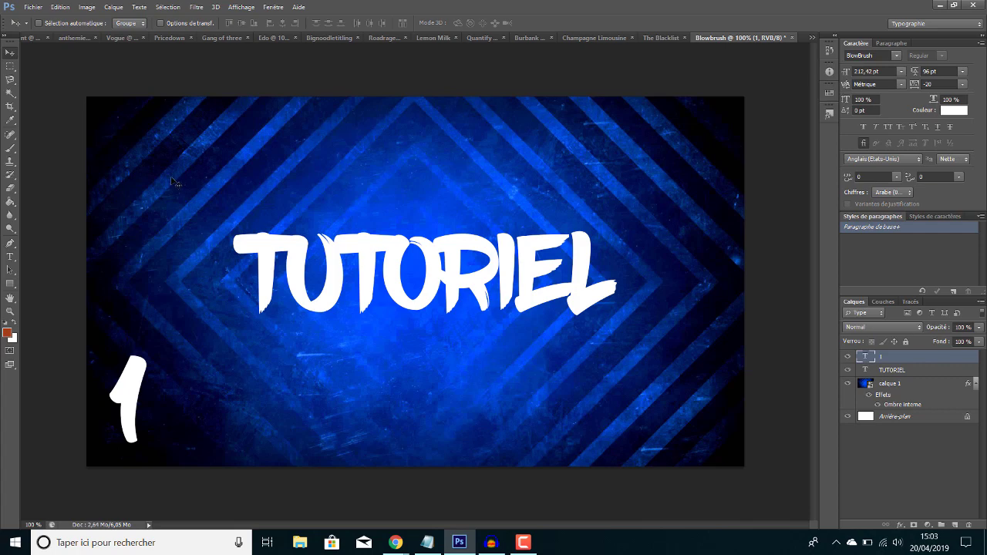
{"action": "left_click", "coordinate": [35, 38]}
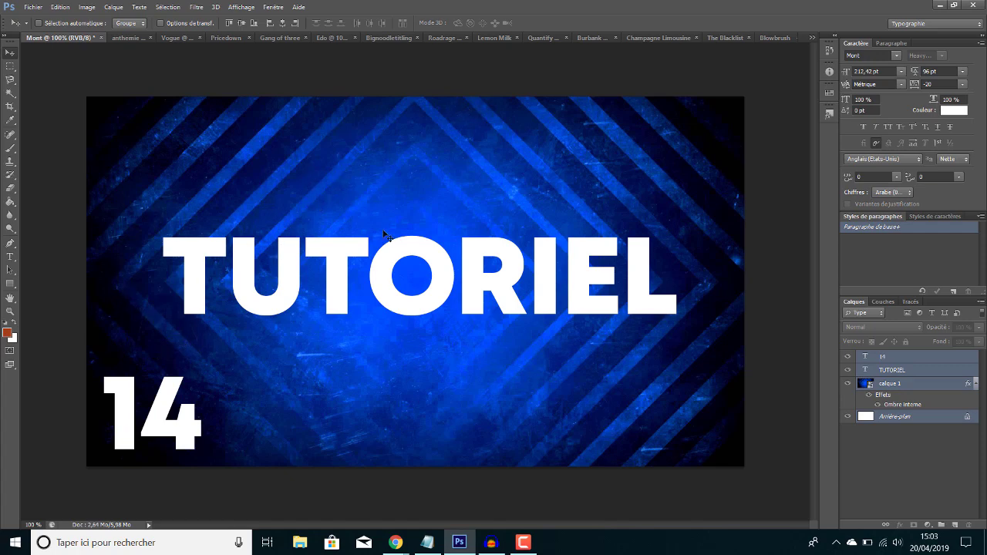
{"action": "key", "text": "ctrl+shift+Tab"}
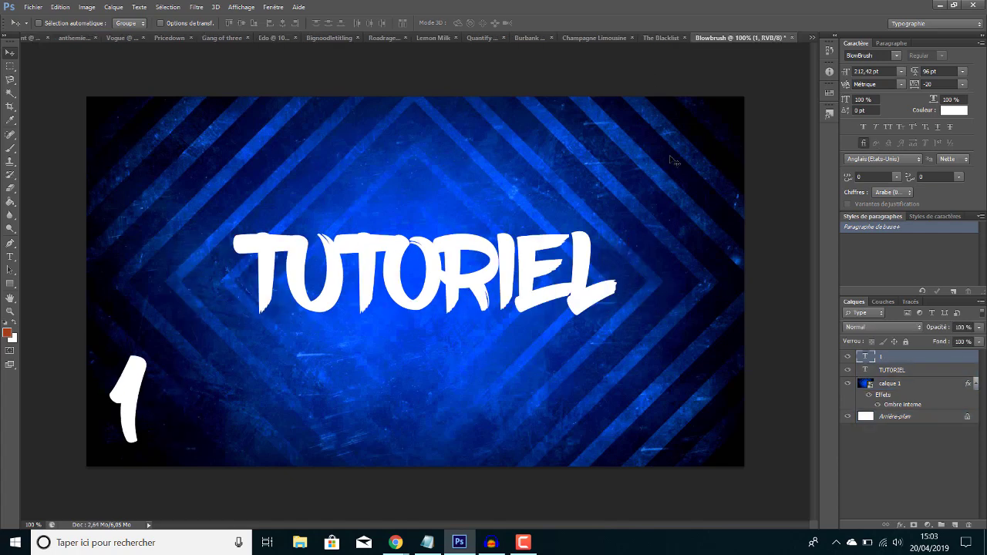